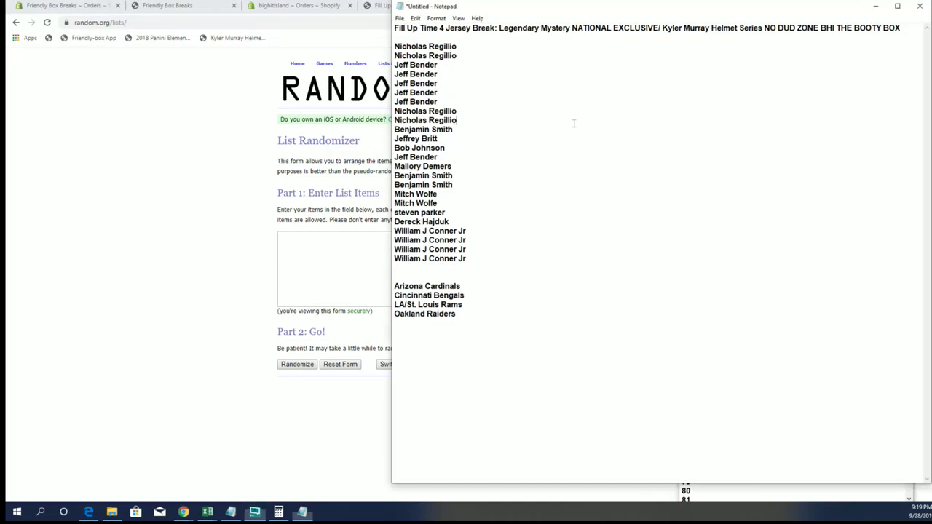
Step: Copy the full block of participant names from the Notepad document into the List Randomizer's items field
key("shift+Right")
key("shift+Right")
key("shift+Right")
key("shift+Right")
key("shift+Right")
left_click_drag(394, 46, 498, 258)
right_click(467, 133)
left_click(501, 161)
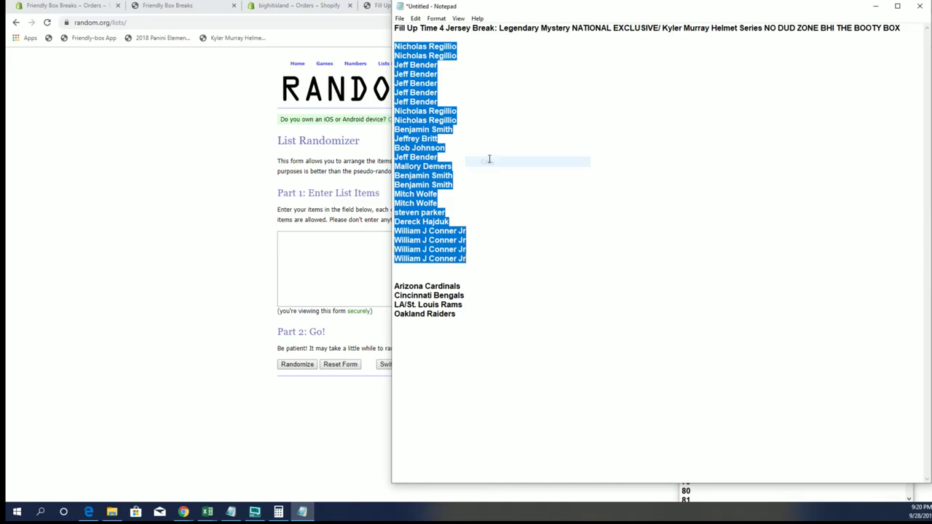
left_click(334, 249)
right_click(318, 240)
left_click(360, 316)
Step: Randomize the list of 24 participant names seven times
left_click(306, 367)
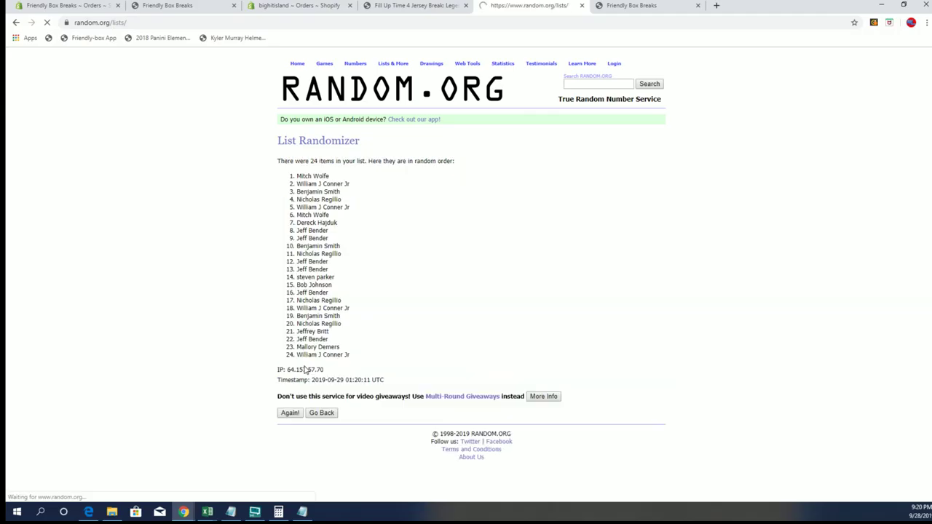
left_click(281, 416)
left_click(285, 430)
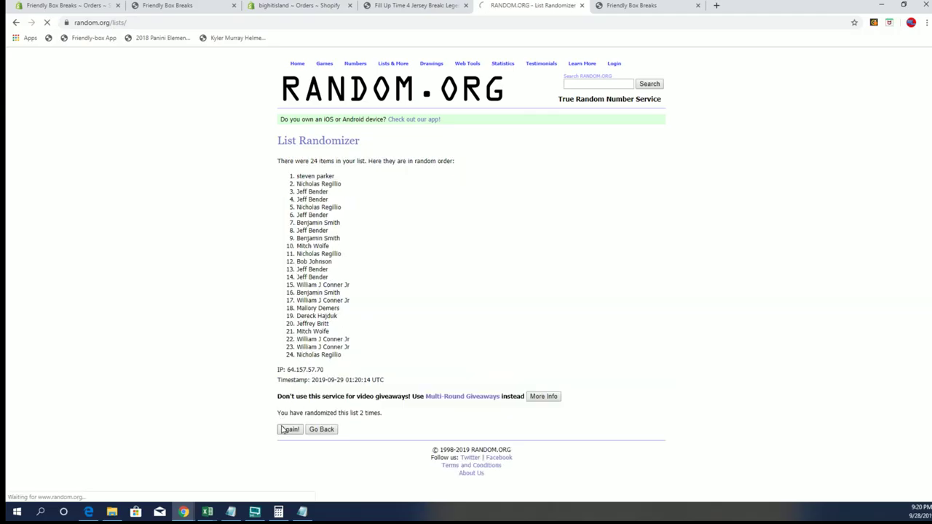
left_click(285, 429)
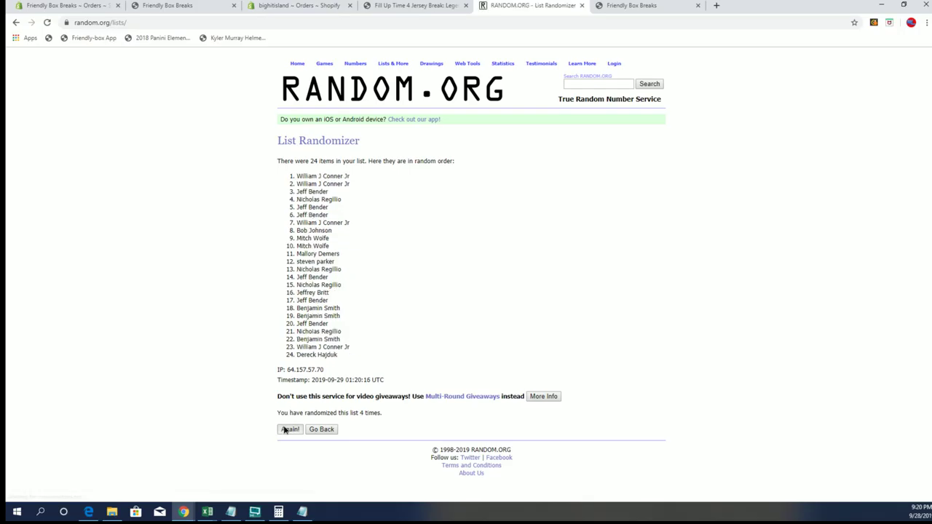
left_click(285, 430)
left_click(285, 429)
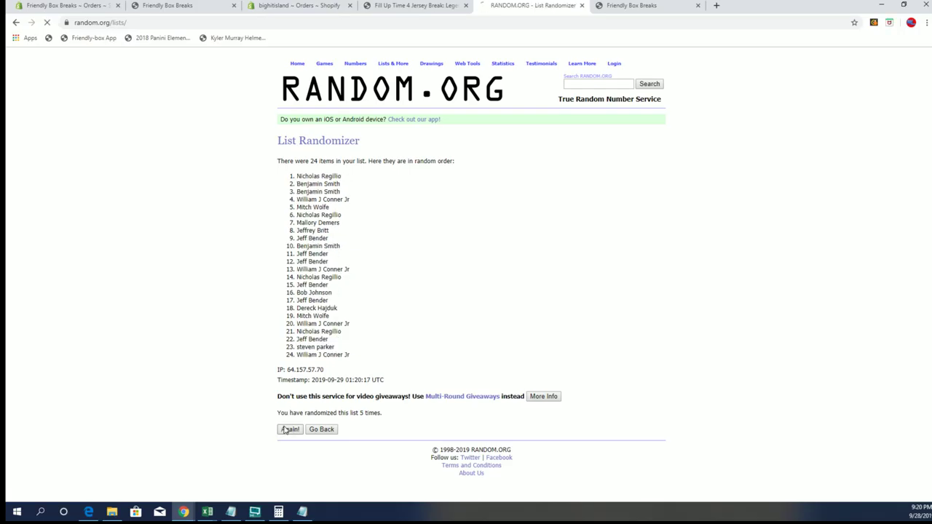
left_click(285, 430)
left_click(285, 430)
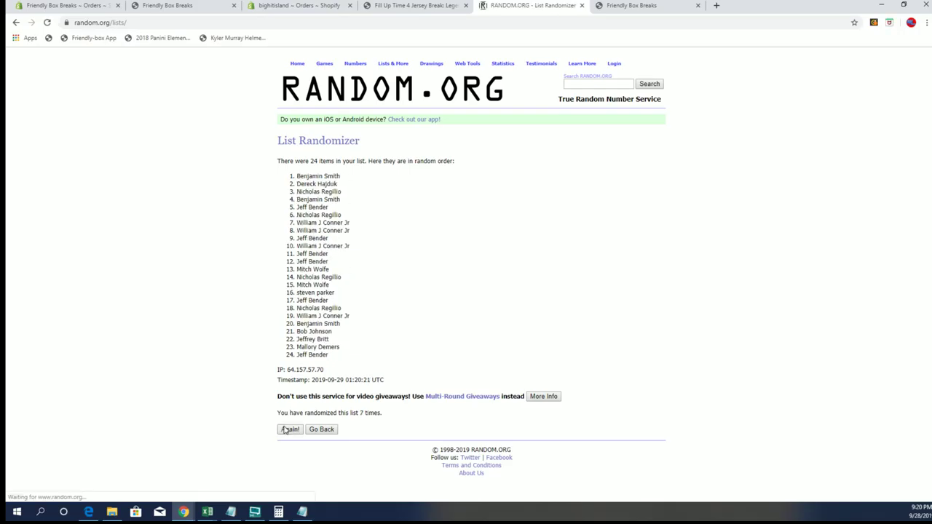
Step: Copy the first seven randomized names into the Notepad document, one blank line below the full participant list
left_click_drag(295, 176, 358, 224)
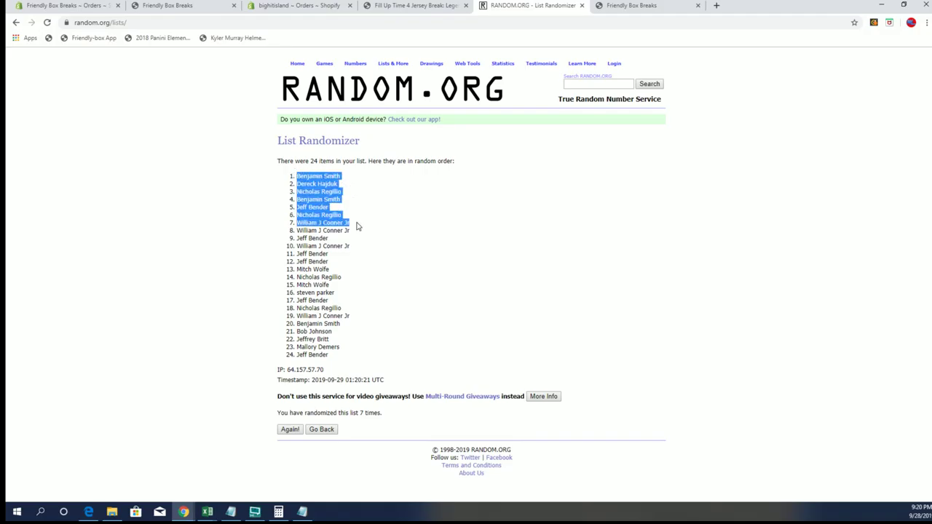
right_click(335, 203)
left_click(350, 208)
key("alt+Tab")
left_click(568, 166)
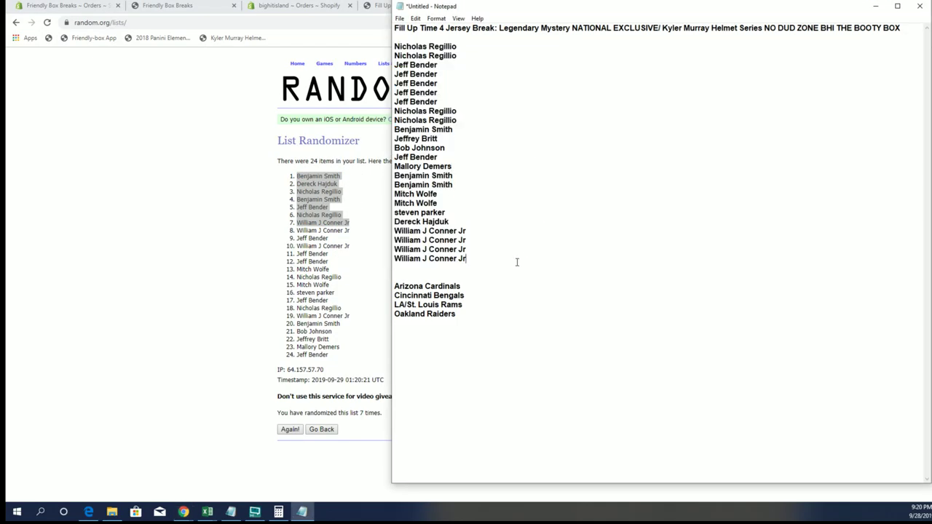
key("Return")
key("Return")
key("ctrl+v")
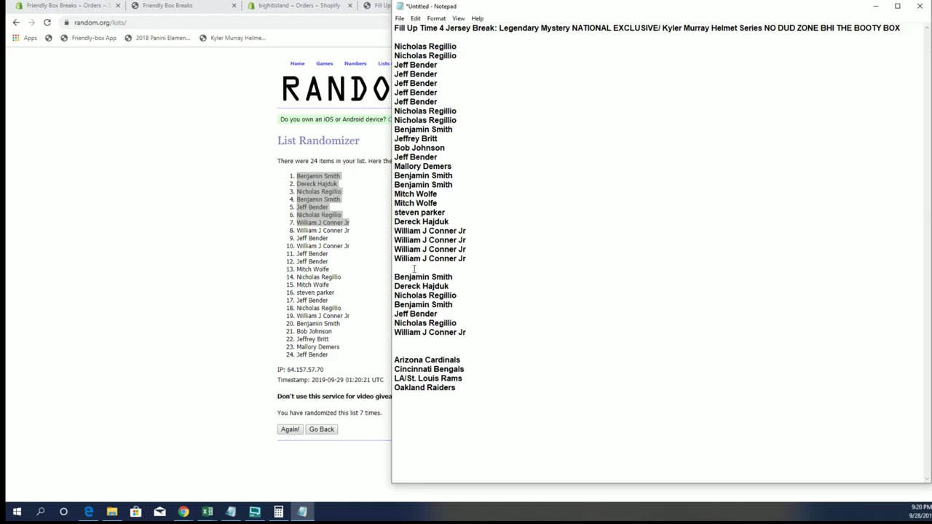
Step: Copy randomized results 8 to 11 into the items field of a new List Randomizer form
left_click_drag(296, 230, 359, 252)
right_click(345, 231)
left_click(378, 239)
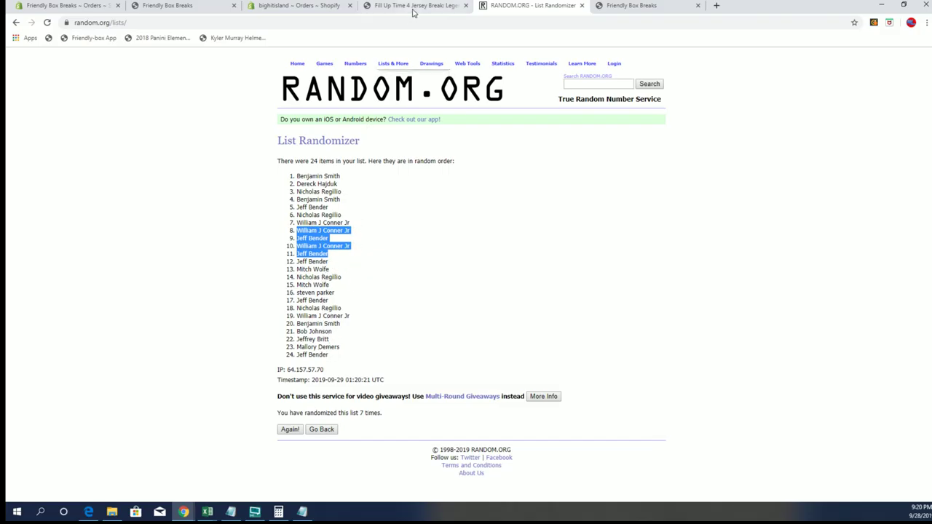
left_click(391, 75)
left_click(300, 243)
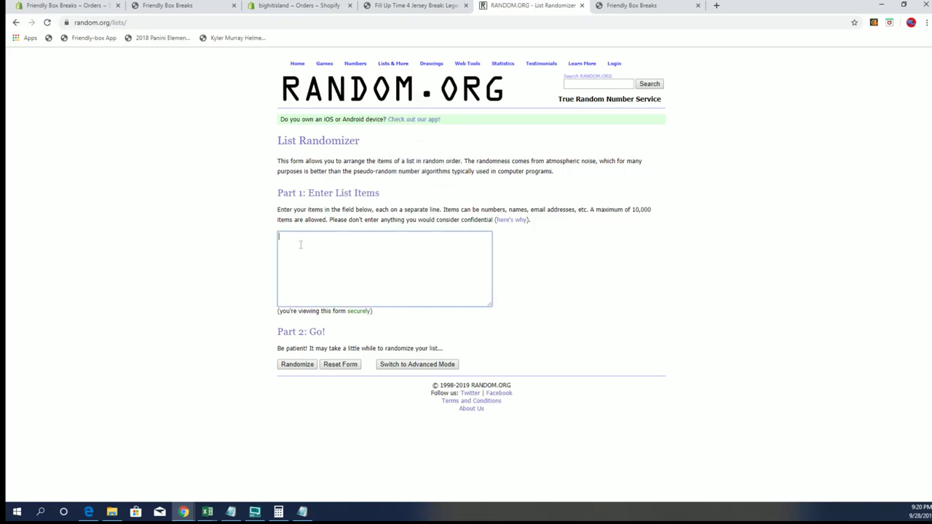
right_click(301, 245)
left_click(323, 323)
Step: Randomize the list of four winning names seven times
left_click(297, 364)
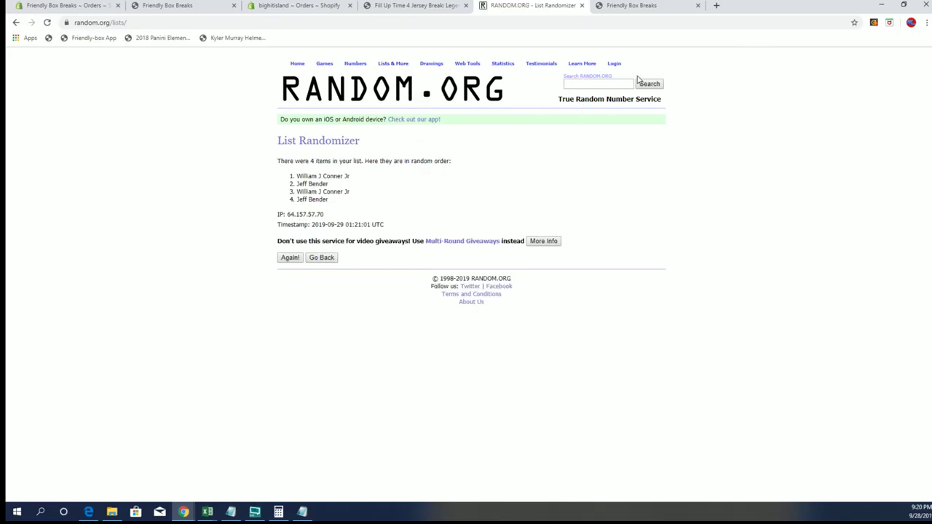
left_click(923, 24)
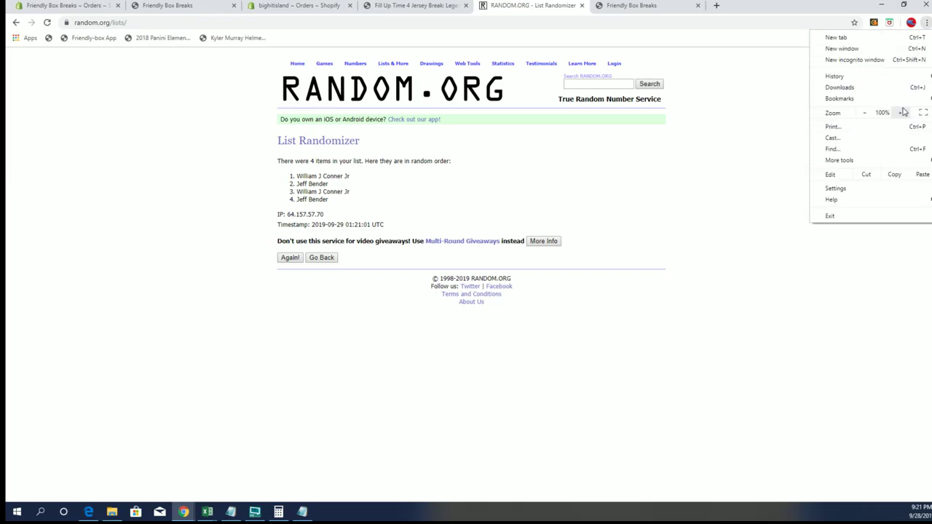
left_click(901, 112)
left_click(900, 112)
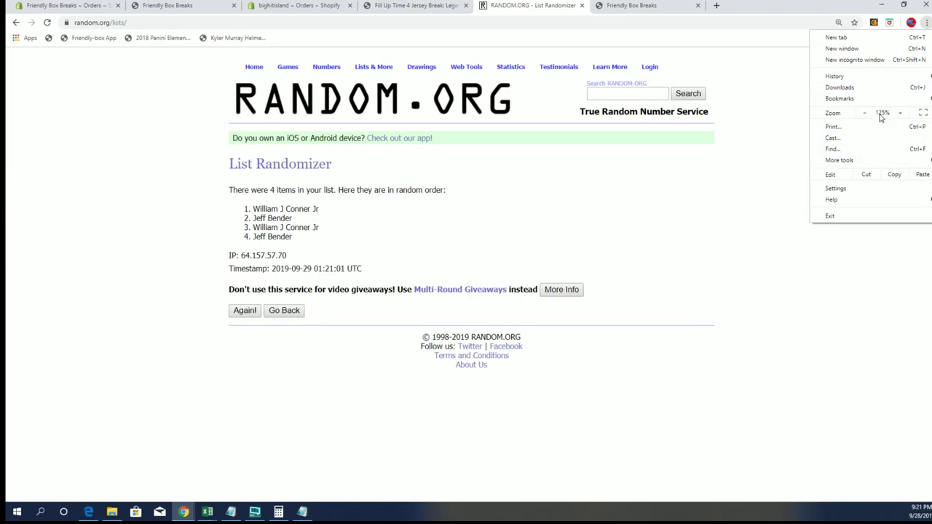
left_click(901, 112)
left_click(198, 360)
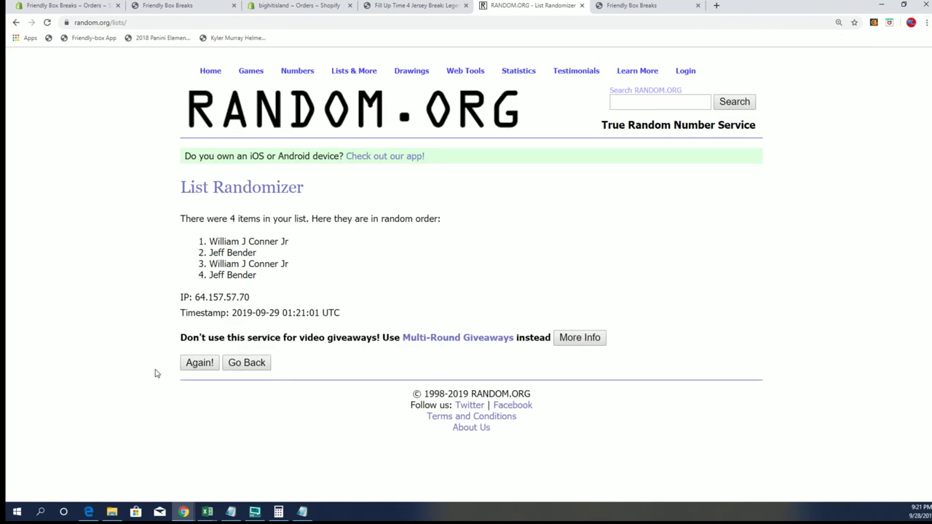
left_click(187, 368)
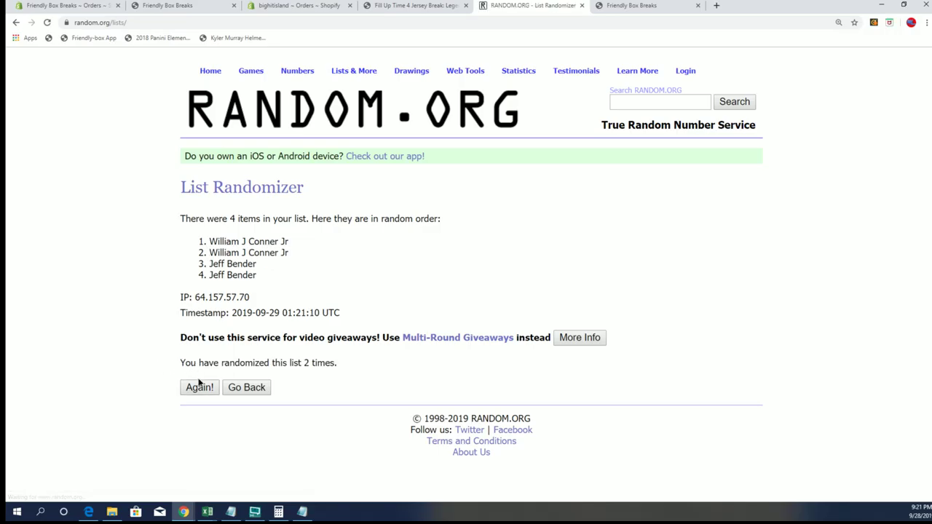
left_click(197, 388)
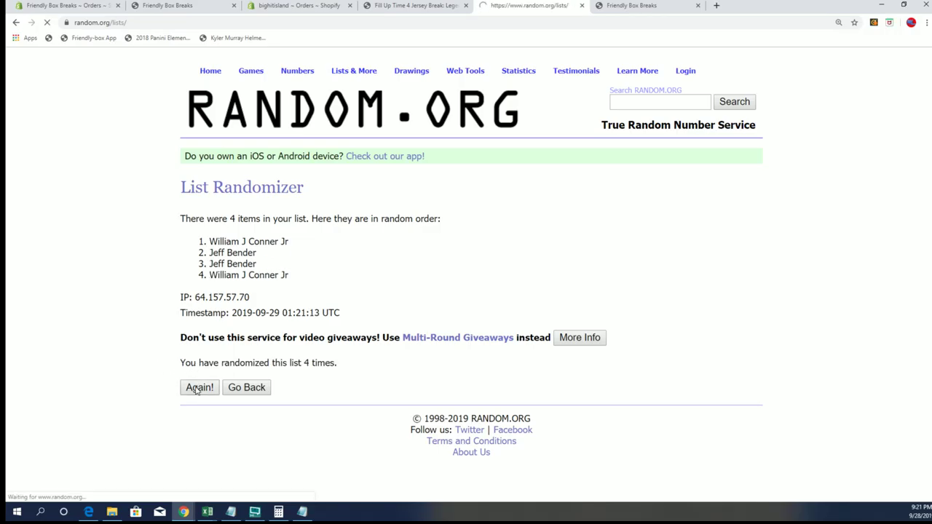
left_click(196, 388)
left_click(195, 388)
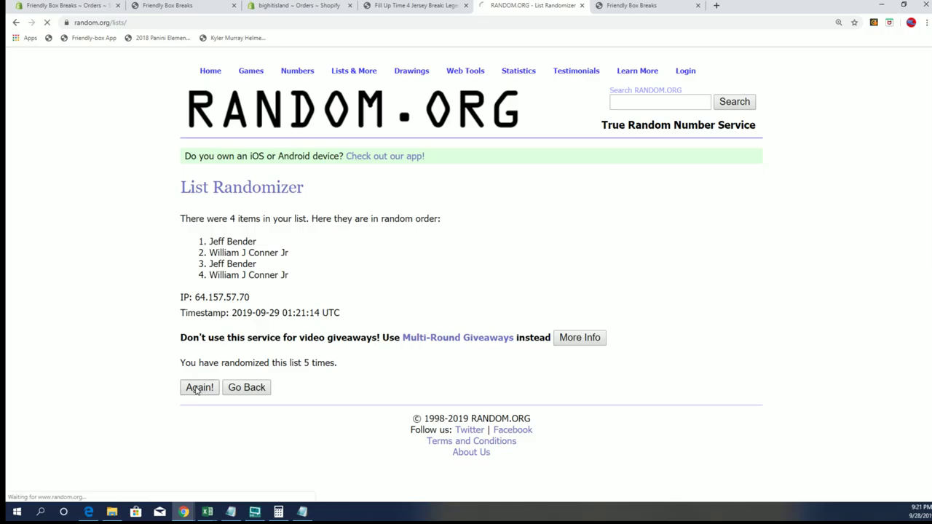
left_click(195, 388)
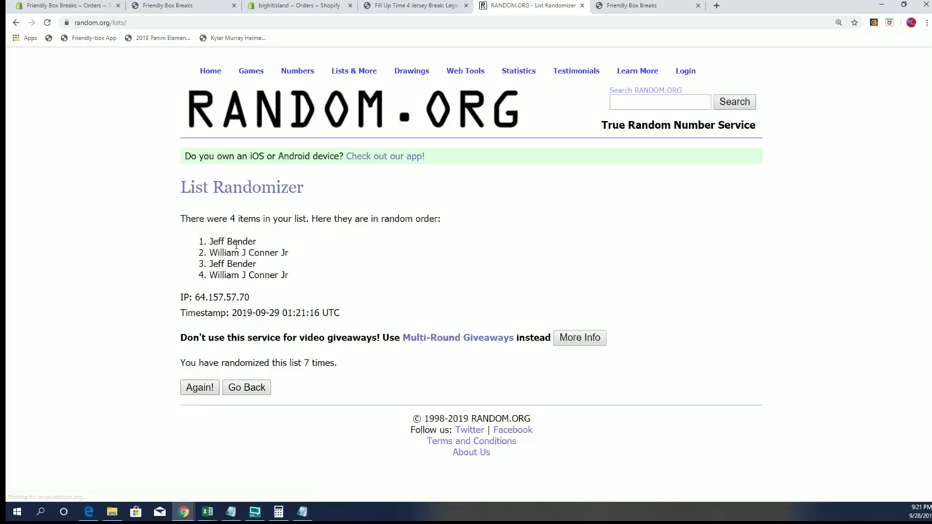
Step: Copy the four randomized names into cells A30:A33 of the Excel workbook Book109
left_click_drag(209, 239, 289, 277)
right_click(274, 246)
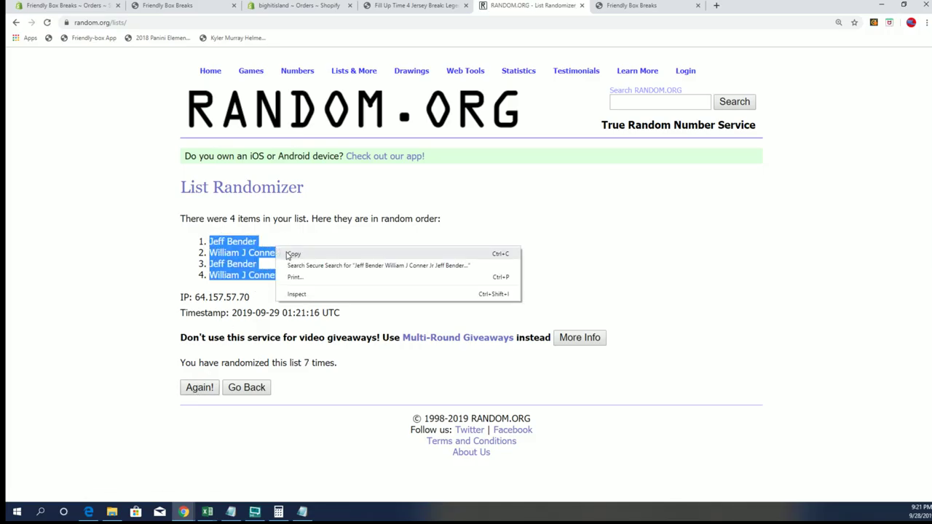
left_click(291, 252)
key("alt+Tab")
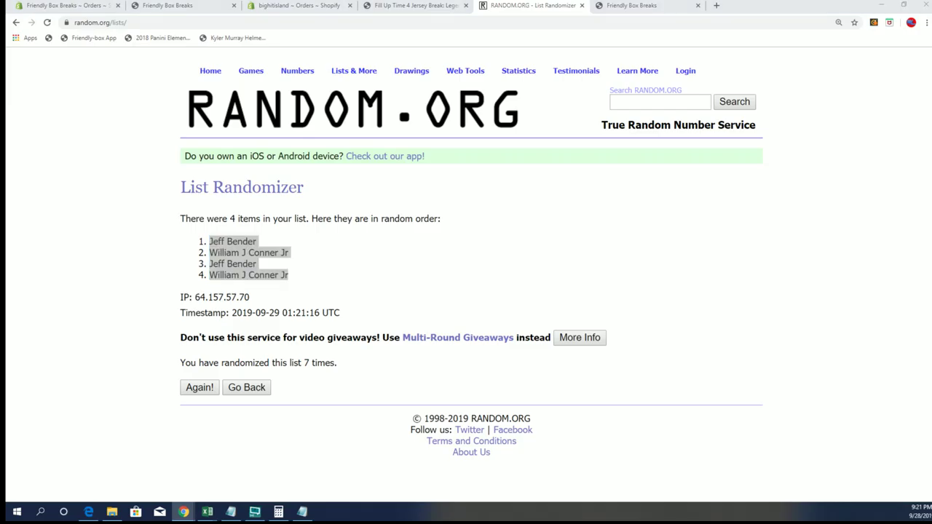
key("alt+Tab")
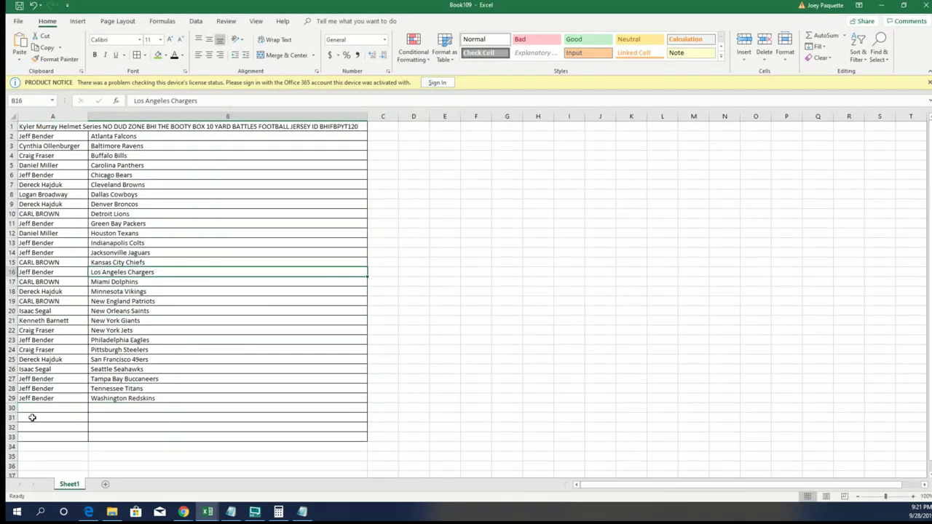
left_click(32, 408)
key("ctrl+v")
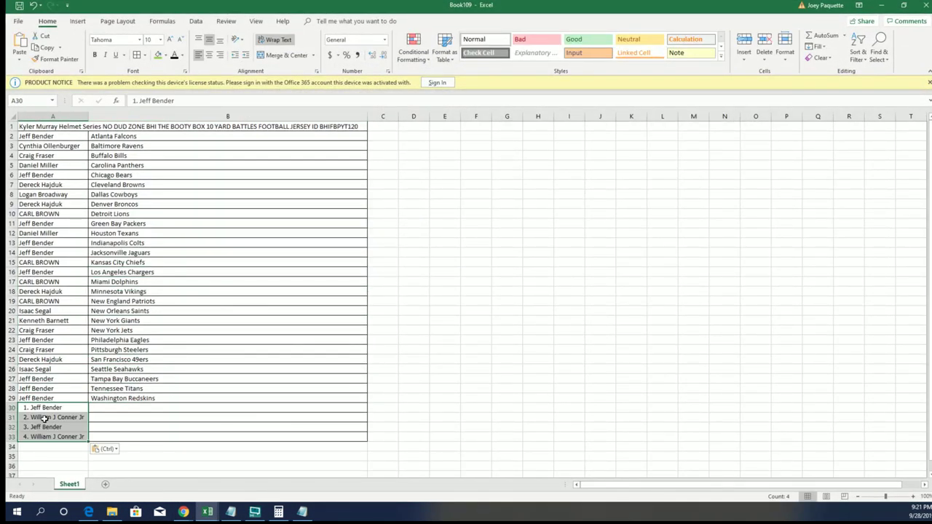
left_click(131, 398)
left_click(126, 409)
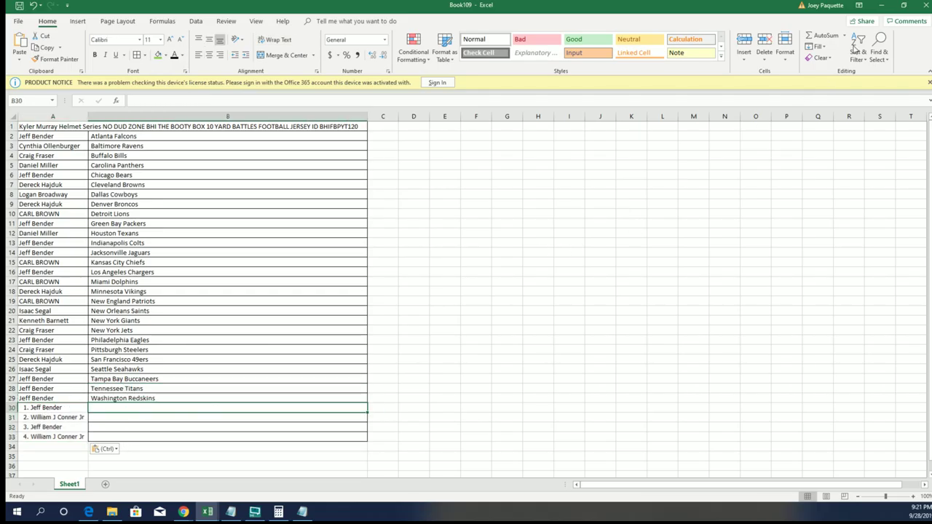
Step: Copy Arizona Cardinals, Cincinnati Bengals, LA/St. Louis Rams and Oakland Raiders from Notepad into a new List Randomizer form
left_click(882, 7)
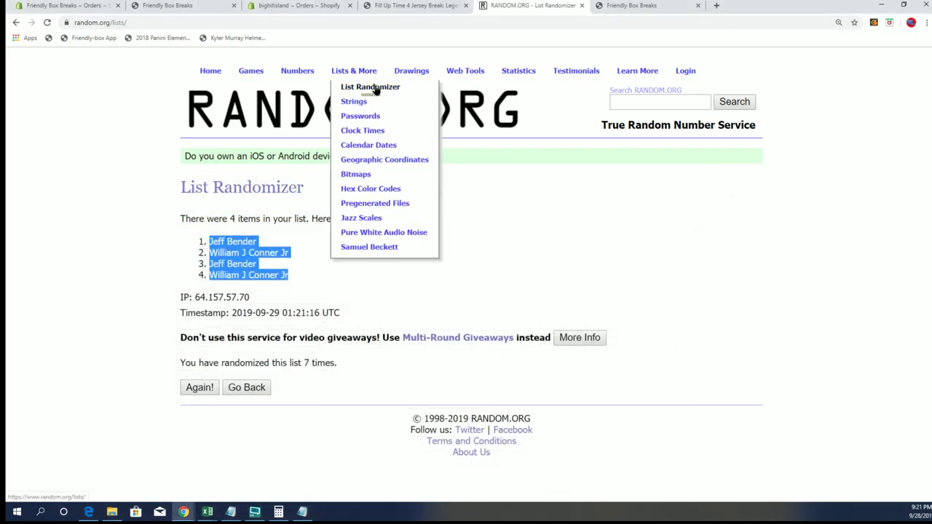
left_click(374, 87)
left_click(230, 512)
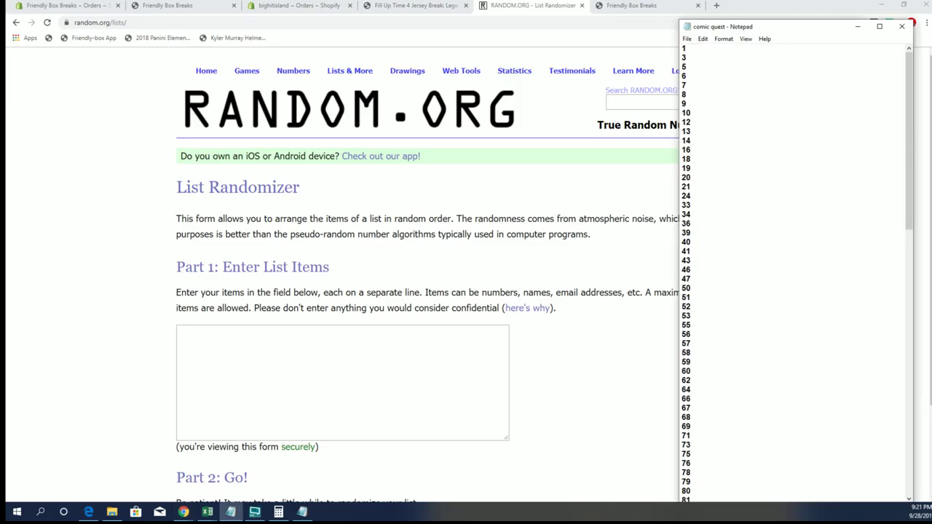
key("alt+Tab")
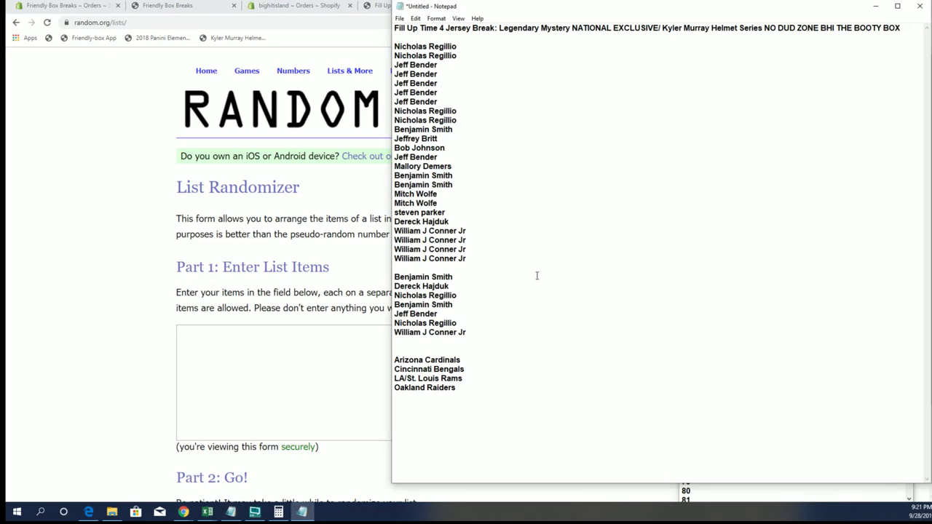
left_click_drag(394, 360, 456, 388)
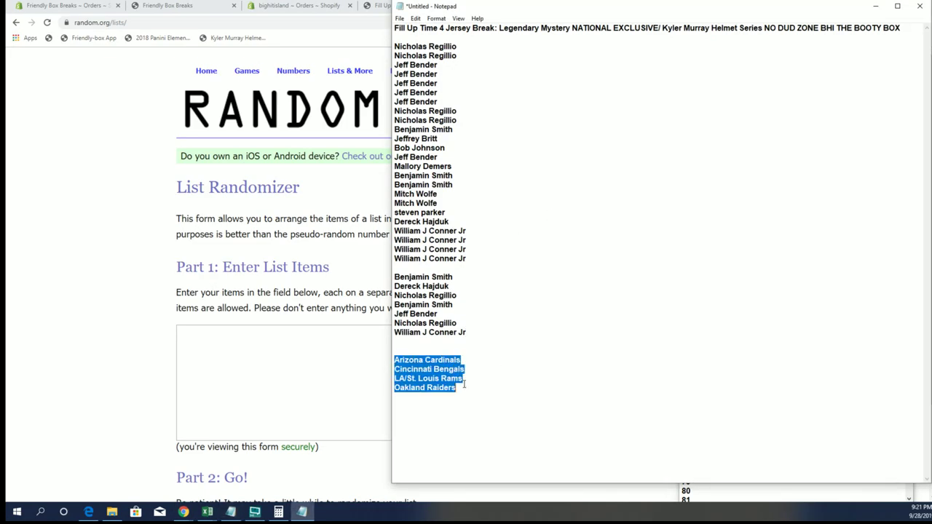
right_click(444, 371)
left_click(481, 256)
right_click(233, 358)
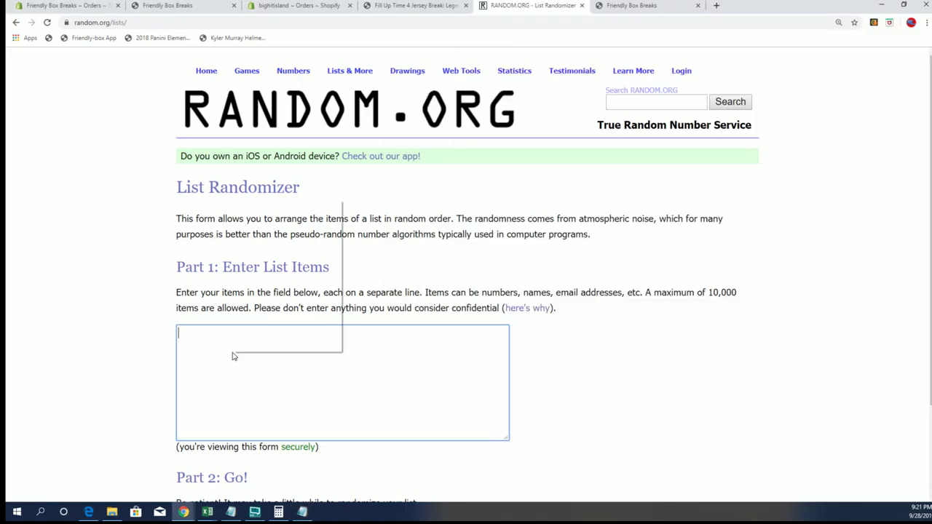
left_click(277, 272)
Step: Randomize the list of four football teams seven times
scroll(277, 272, "down", 3)
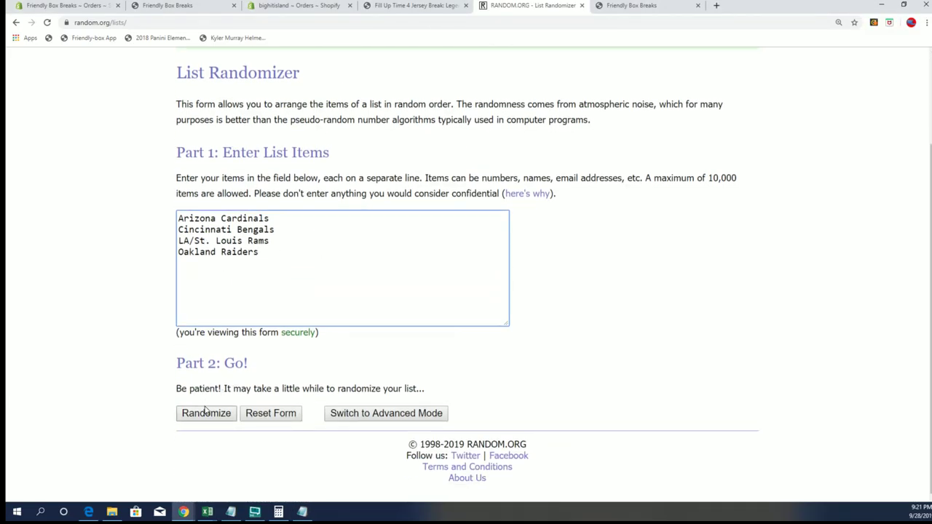
left_click(208, 412)
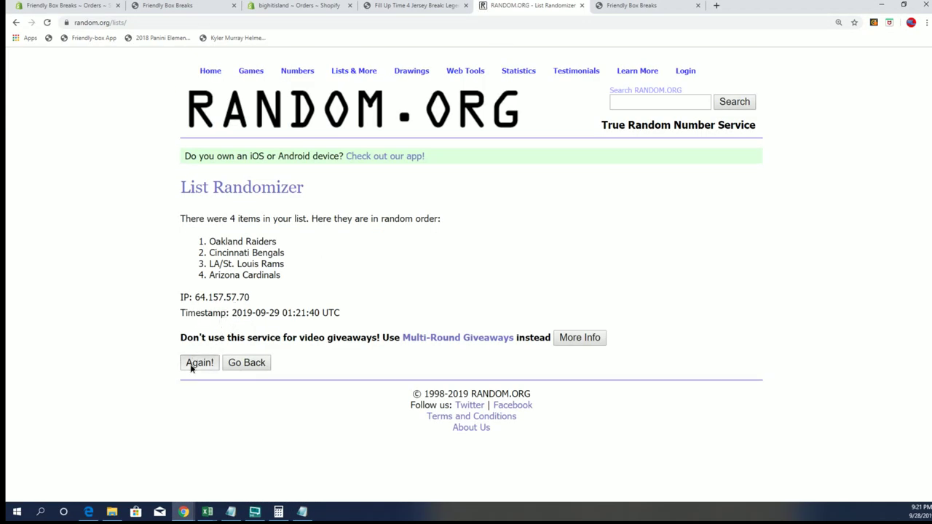
left_click(195, 362)
left_click(195, 387)
left_click(195, 389)
left_click(195, 388)
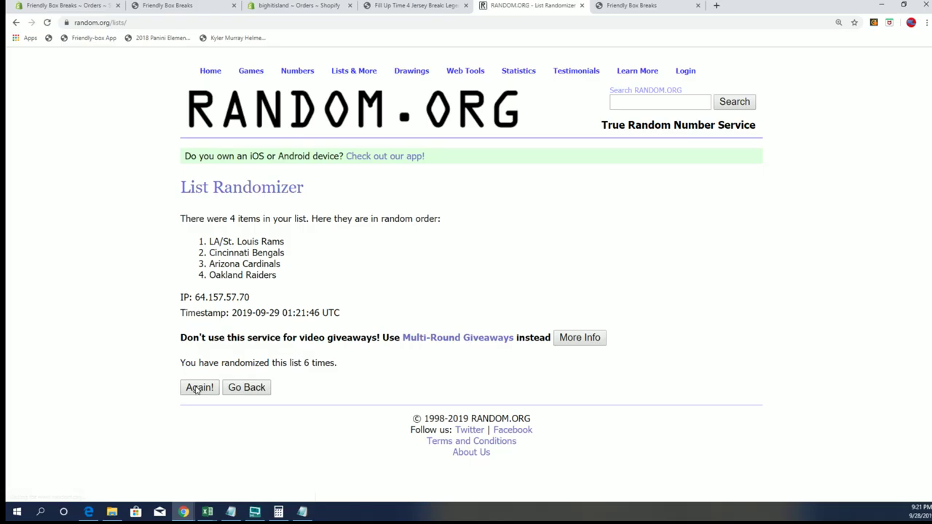
left_click(197, 387)
Step: Copy the four randomized football teams from the List Randomizer results into cells B30:B33 of the Excel workbook Book109
left_click_drag(209, 240, 295, 271)
right_click(275, 251)
left_click(282, 254)
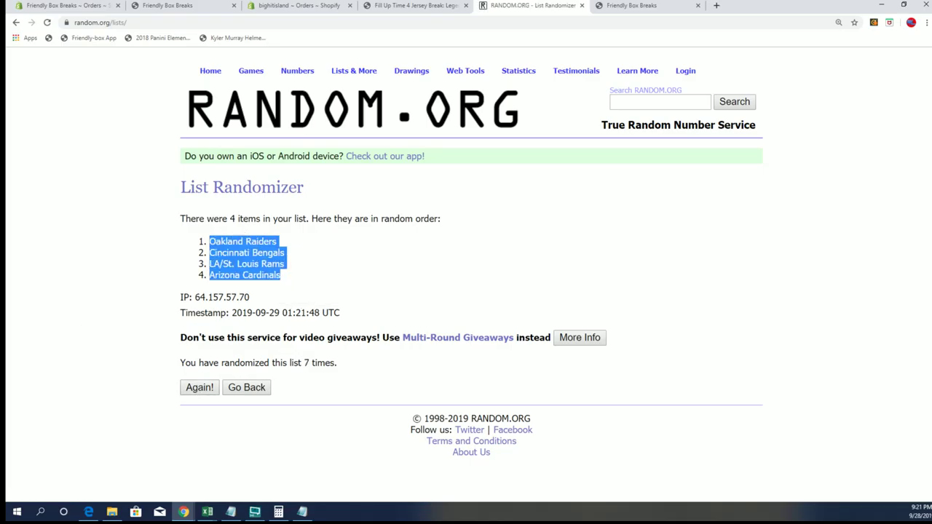
key("alt+Tab")
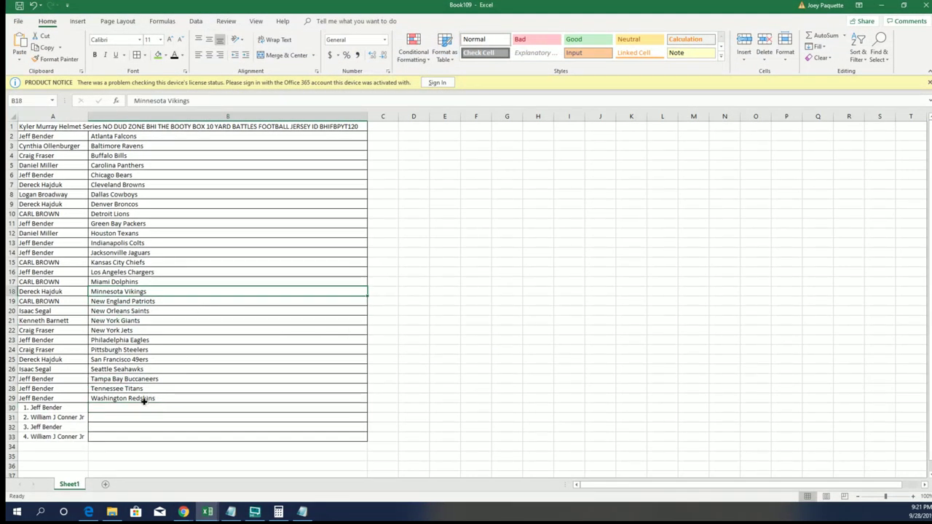
left_click(141, 397)
left_click(150, 407)
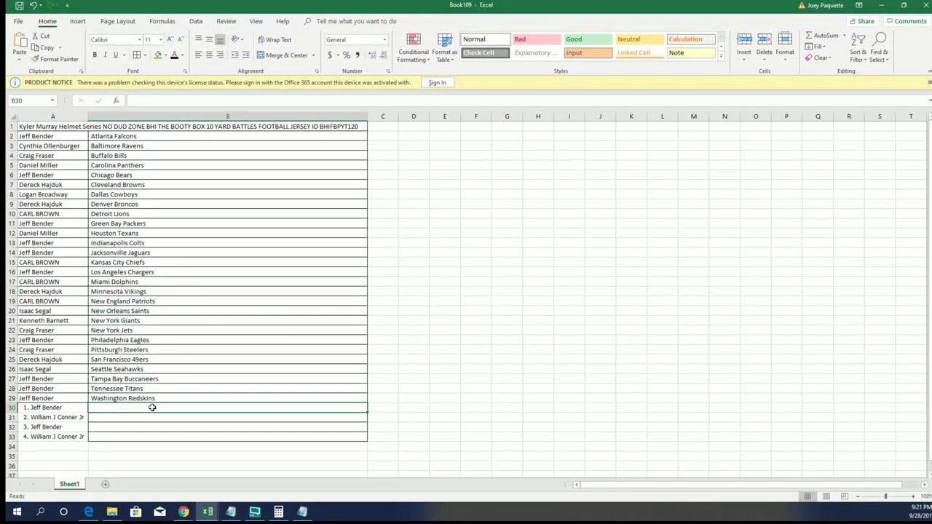
key("ctrl+v")
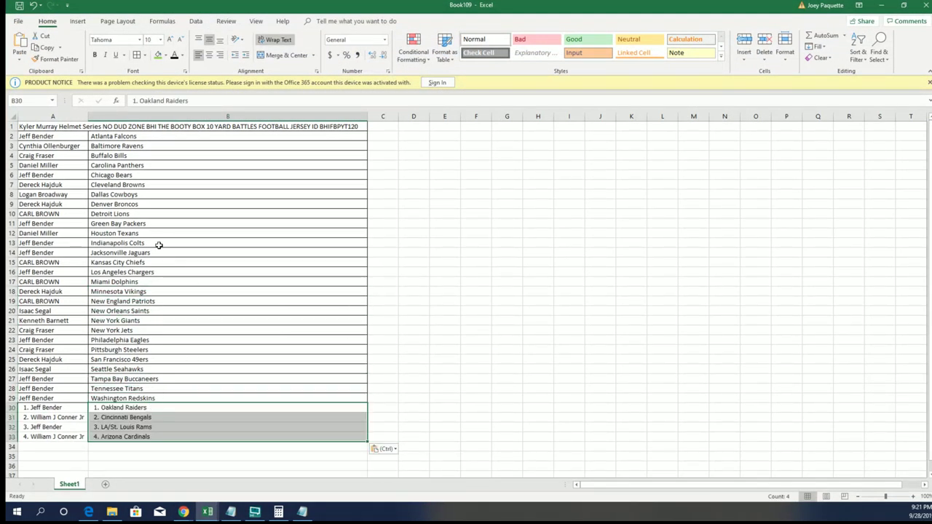
Step: Apply all borders to the names and teams in cells A2:B33
left_click_drag(78, 137, 208, 438)
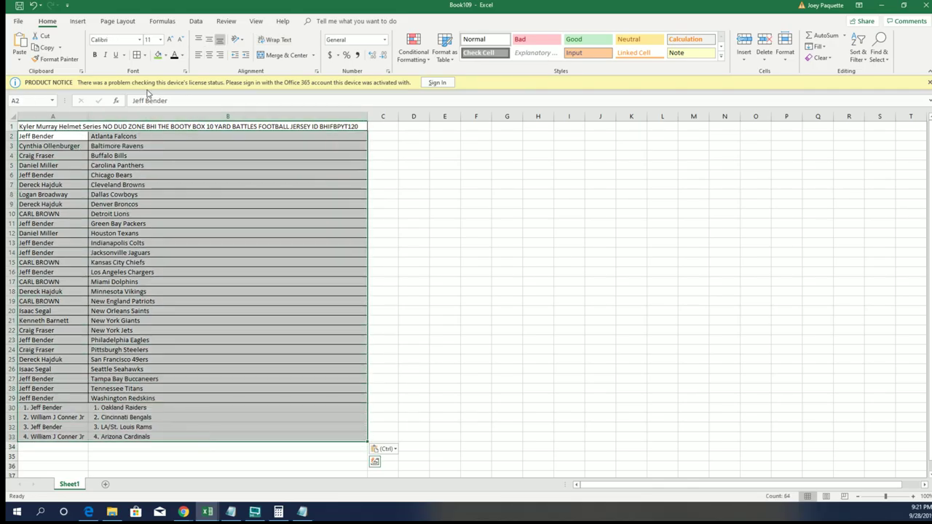
left_click(144, 55)
left_click(168, 139)
left_click(256, 216)
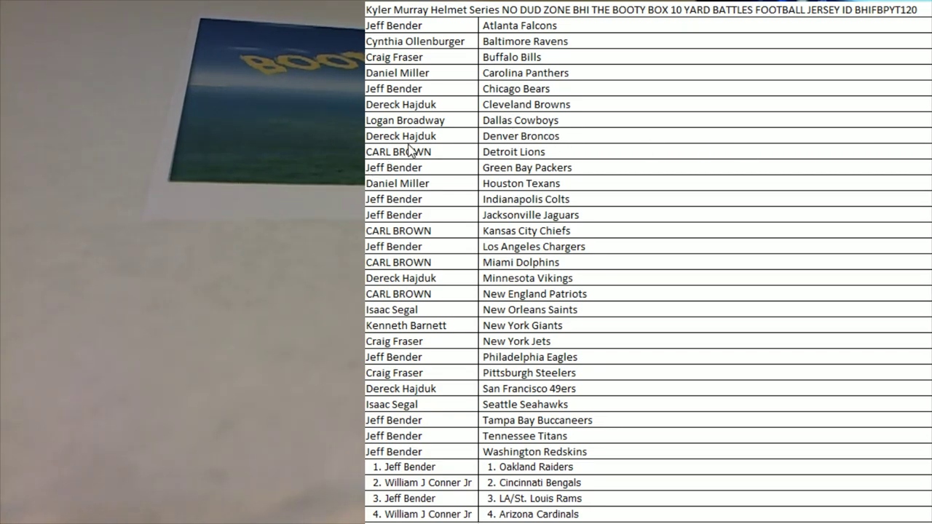
left_click(586, 154)
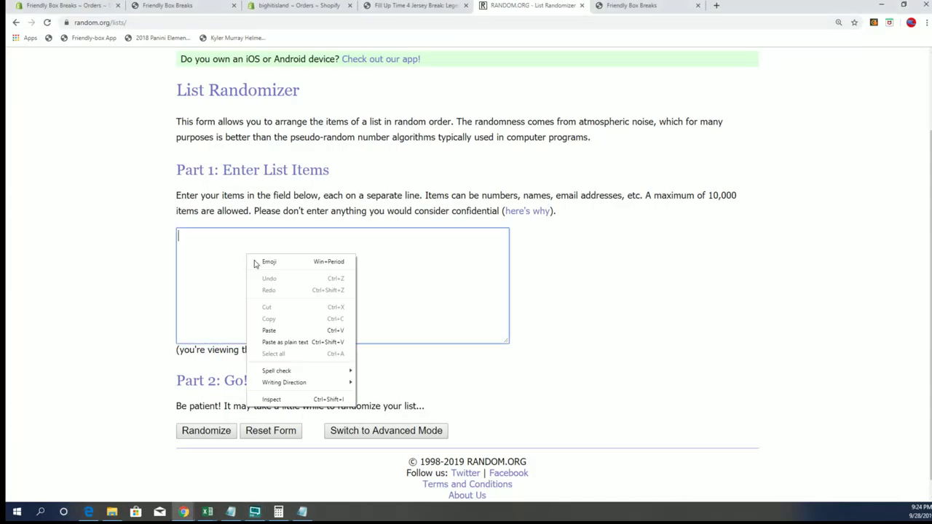
Step: Paste the 32 participant names from the jersey break sheet into the List Randomizer form and check the pasted entries
left_click(285, 331)
left_click_drag(504, 313, 503, 248)
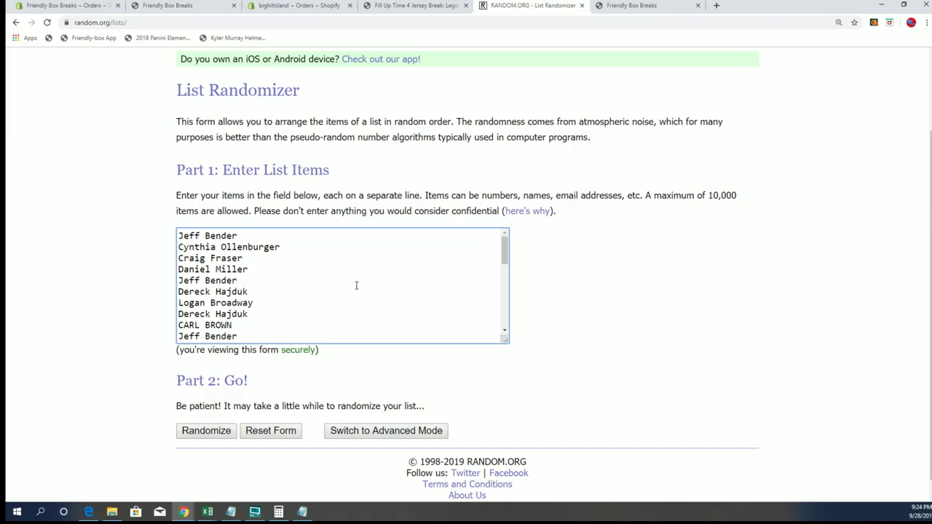
scroll(386, 270, "down", 1)
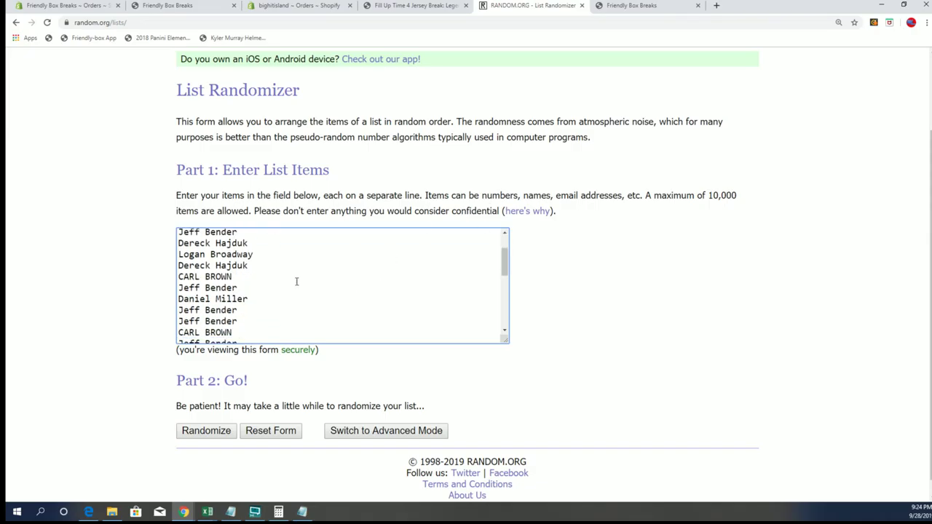
Step: Reduce the browser's page zoom to 100%
left_click(925, 24)
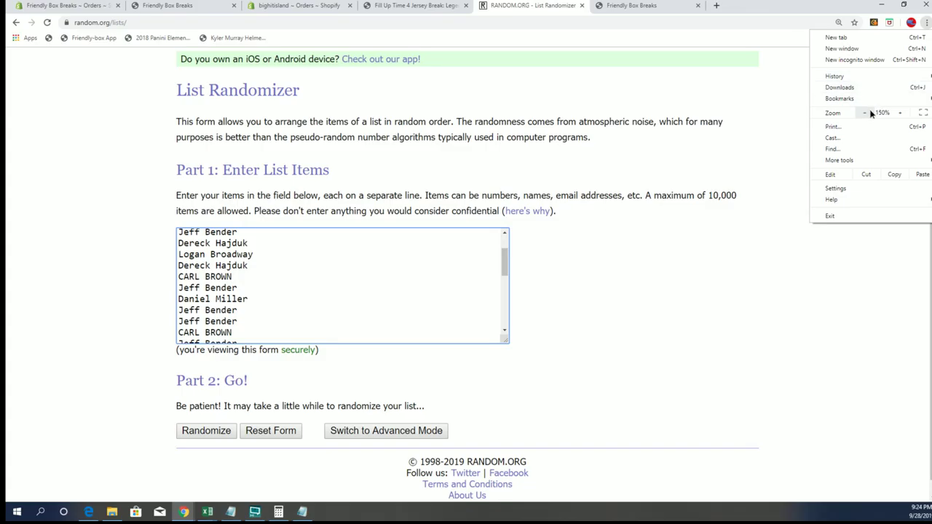
left_click(869, 112)
left_click(869, 112)
left_click(869, 112)
left_click(517, 275)
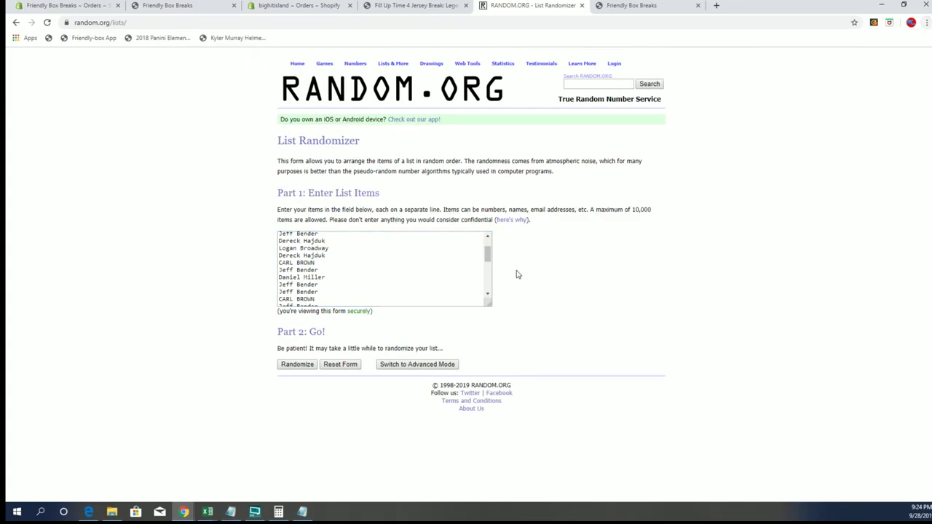
Step: Randomize the list of 32 participant names seven times and highlight the name in first place
left_click(295, 365)
left_click(285, 474)
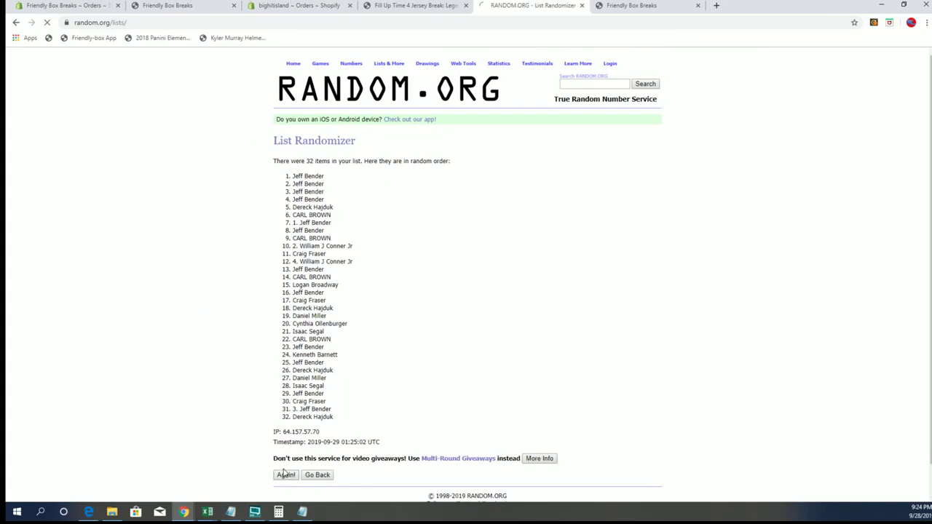
left_click(285, 492)
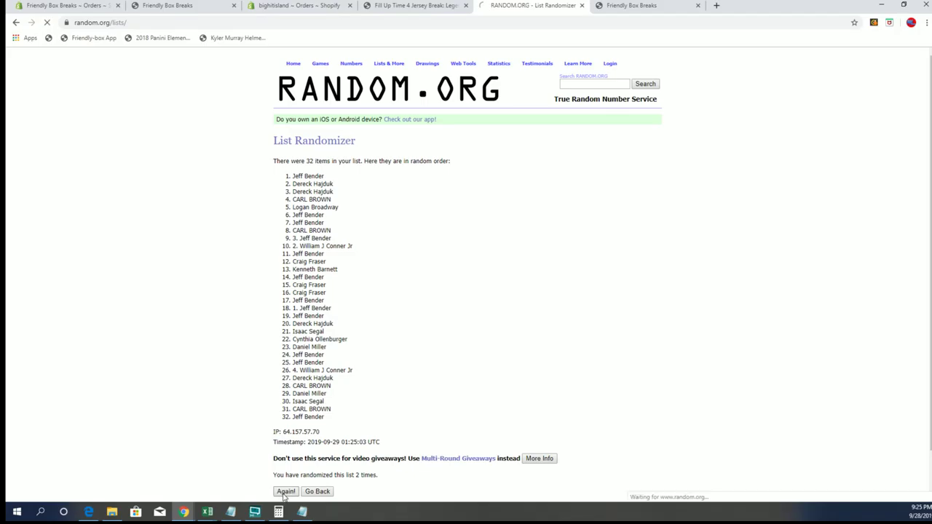
left_click(286, 492)
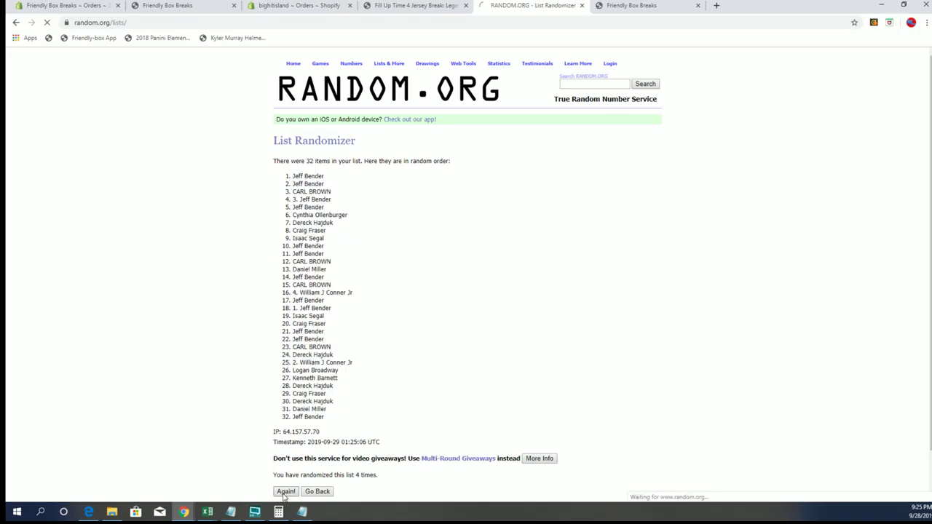
left_click(285, 491)
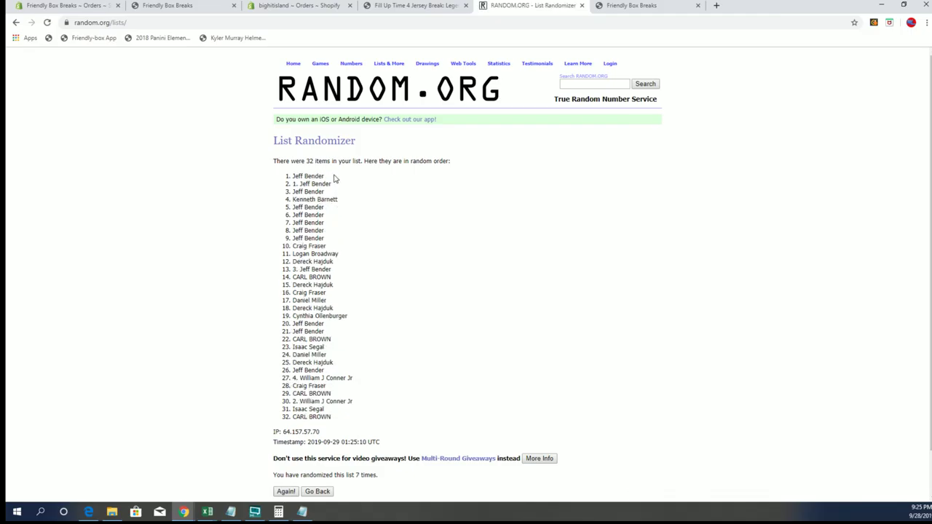
left_click_drag(325, 176, 294, 177)
Step: Randomize the same 32-name list seven more times, up to 14 randomizations in total
scroll(293, 177, "down", 1)
left_click(288, 445)
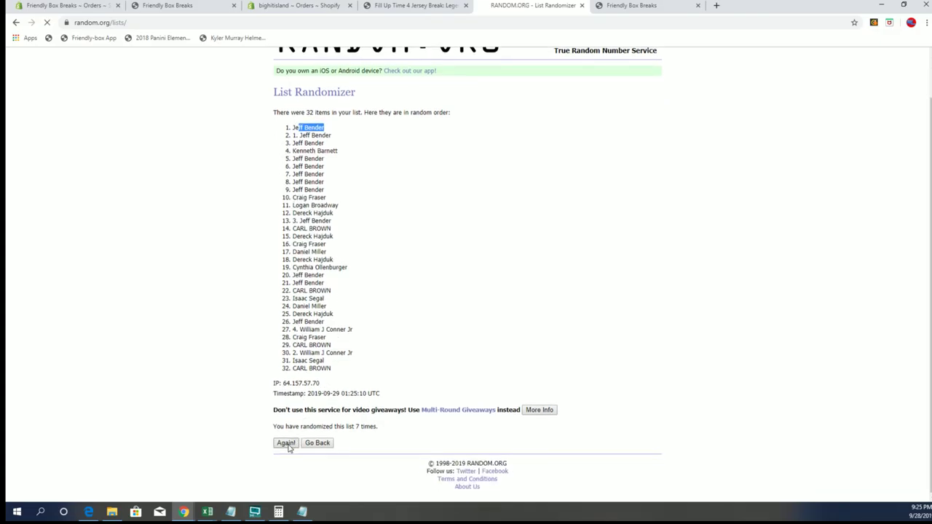
left_click(286, 442)
left_click(286, 443)
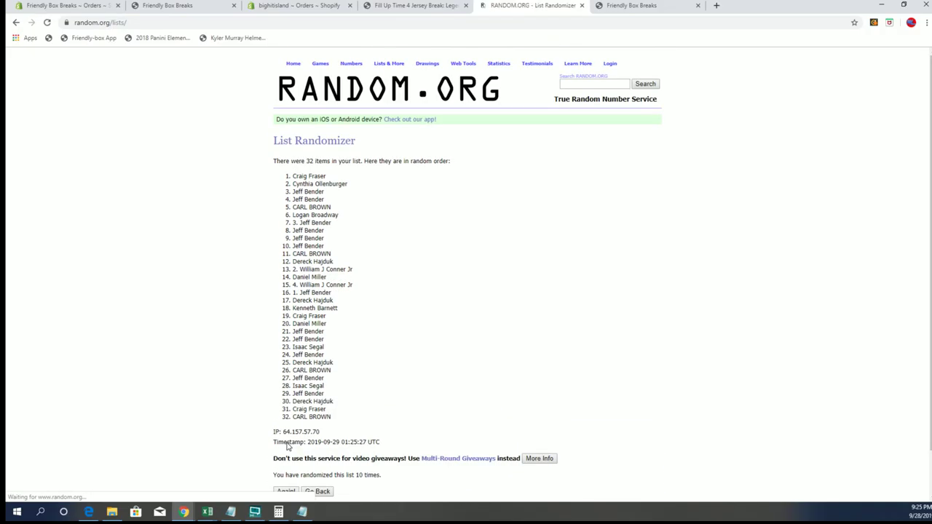
left_click(286, 444)
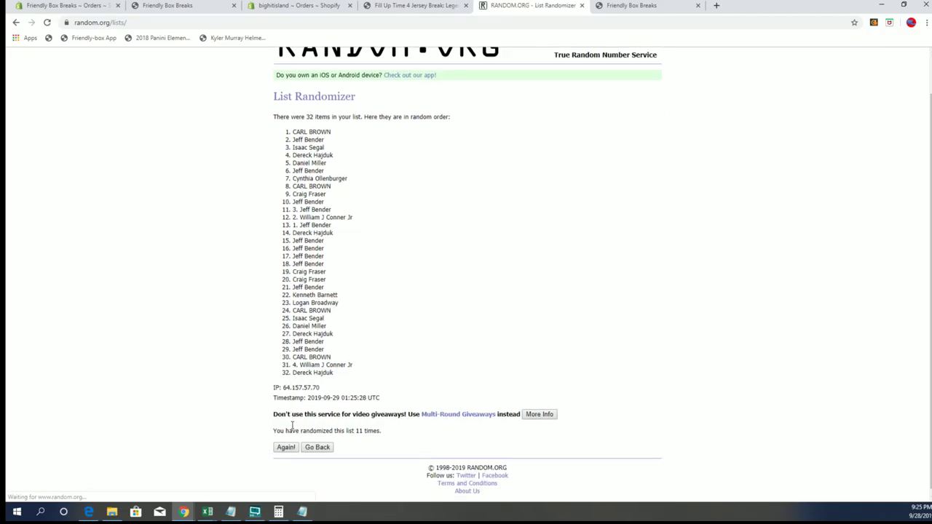
left_click(284, 445)
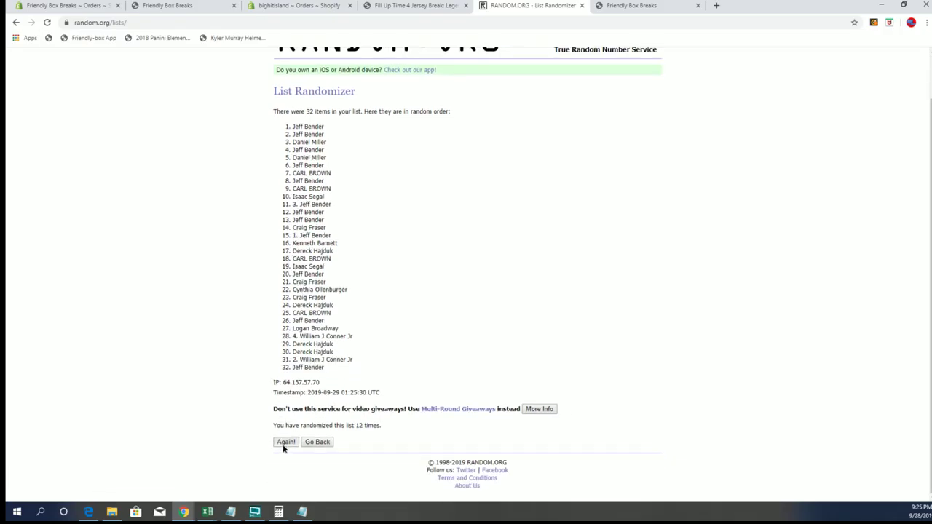
left_click(284, 443)
left_click(280, 443)
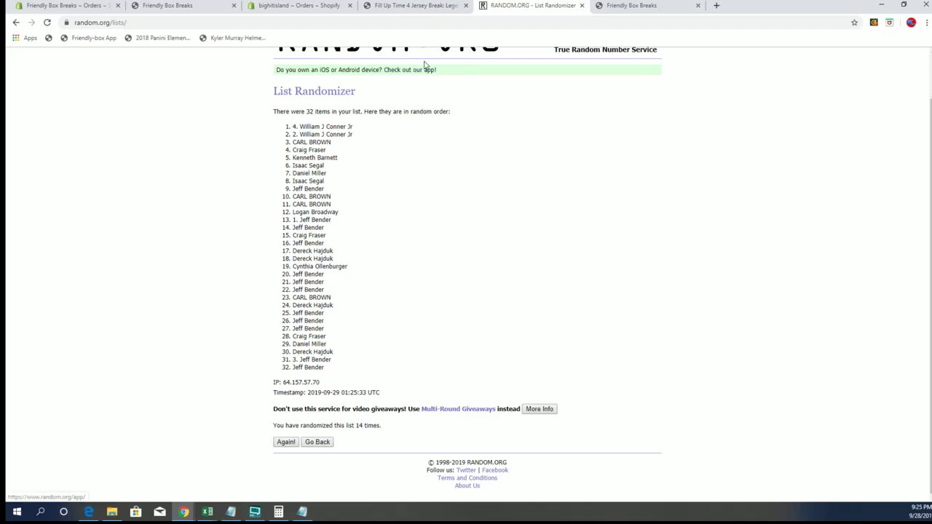
Step: On the BigHitIsland site, open the Kyler Murray Helmet Series Booty Box 10 Yard Battles football jersey product BHIFBPYT121 from the catalog
key("ctrl+shift+Tab")
scroll(462, 259, "down", 1)
scroll(462, 260, "down", 6)
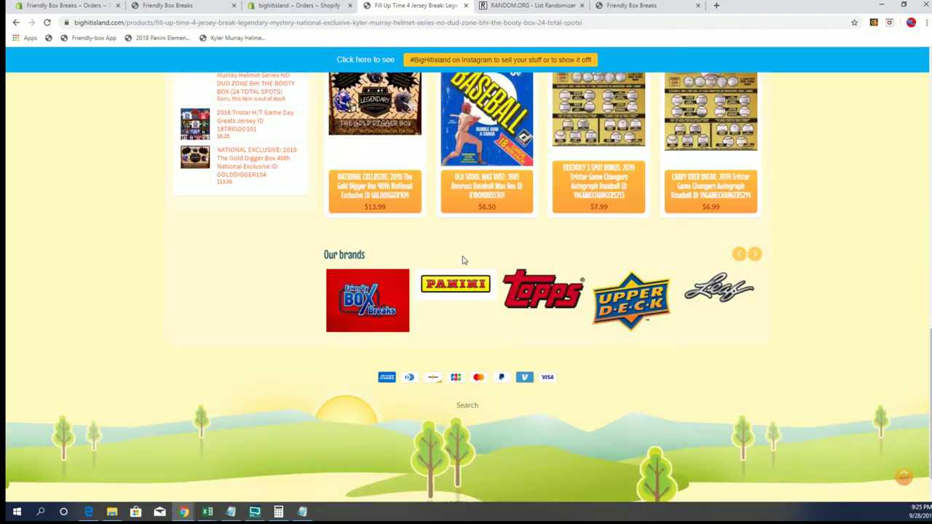
scroll(461, 260, "up", 8)
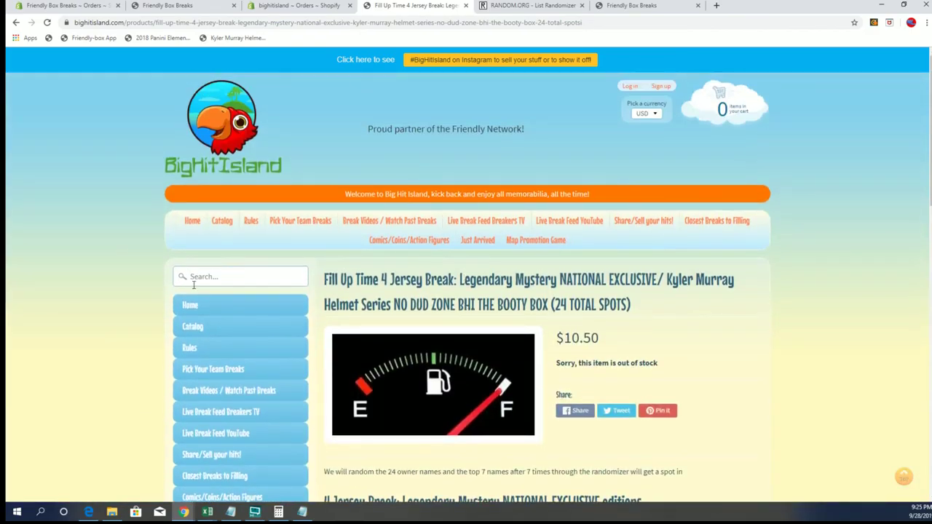
left_click(214, 327)
scroll(580, 198, "down", 10)
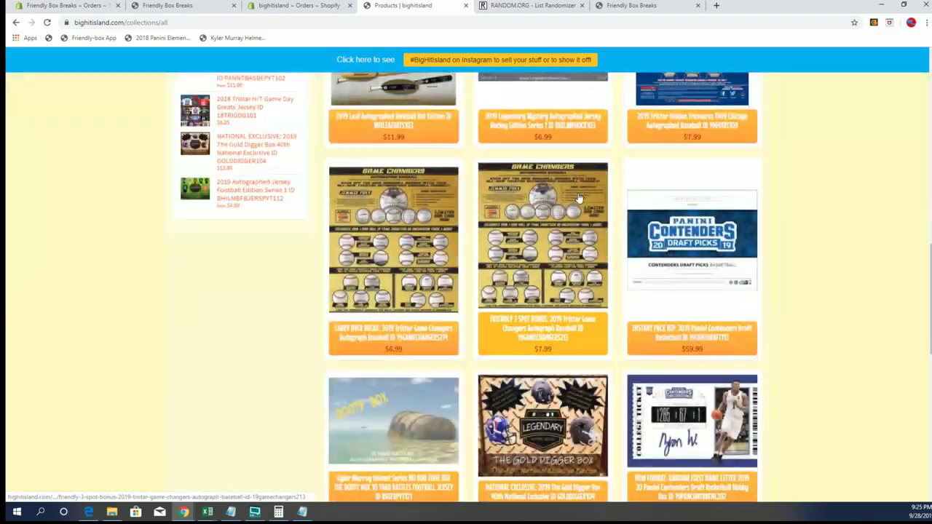
scroll(579, 197, "down", 2)
left_click(420, 291)
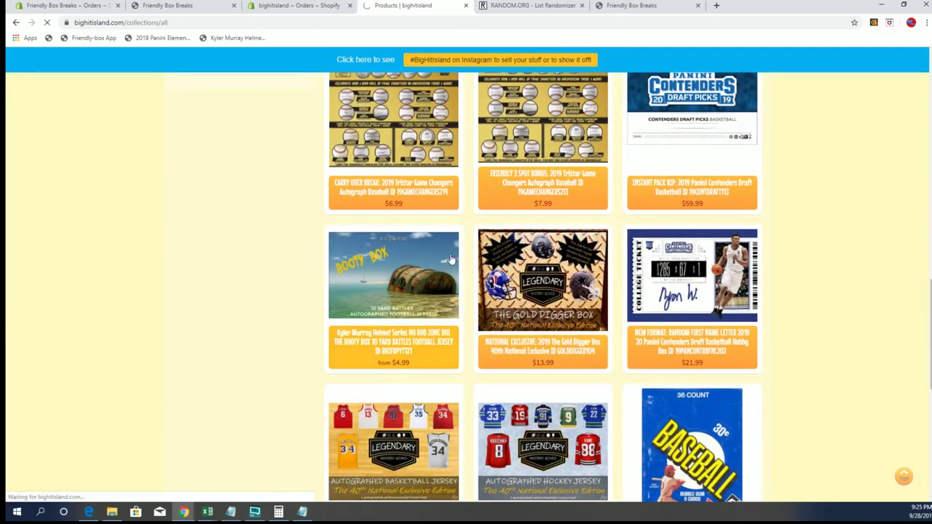
Step: Examine the numbered list of names and the product description on the BHIFBPYT121 page
scroll(576, 183, "down", 15)
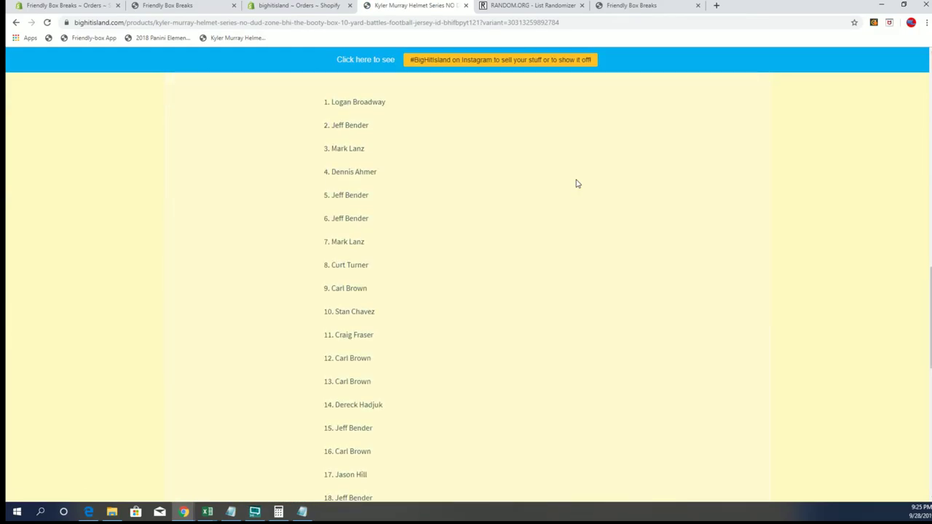
scroll(575, 183, "down", 2)
scroll(575, 184, "up", 1)
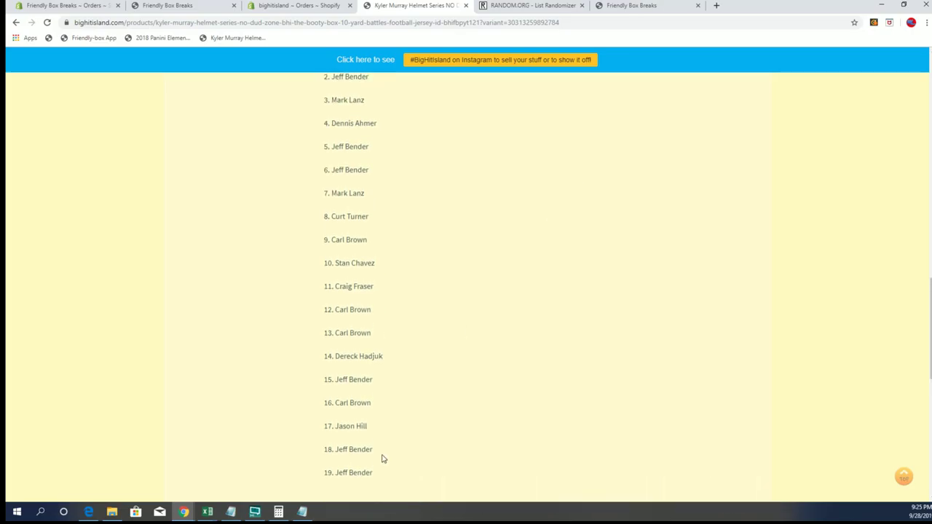
scroll(468, 347, "up", 2)
scroll(468, 347, "down", 4)
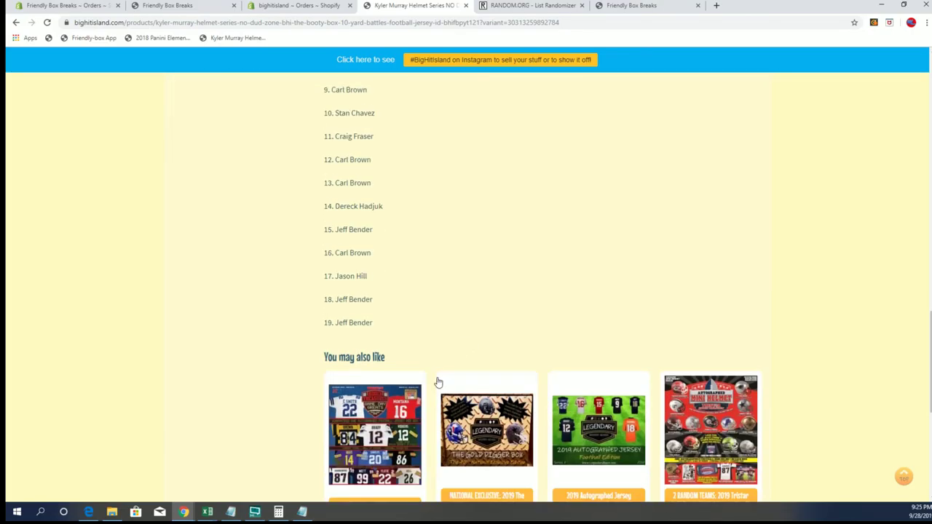
scroll(438, 382, "down", 1)
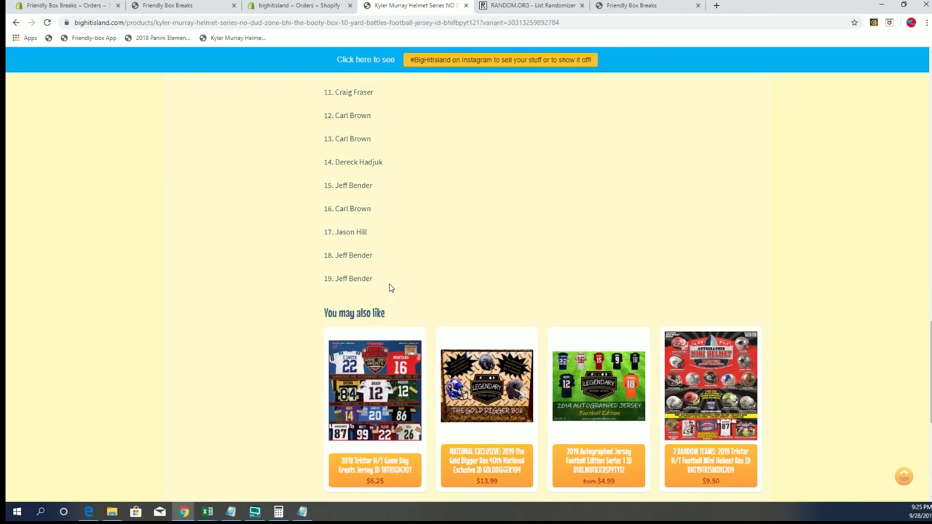
scroll(395, 288, "up", 15)
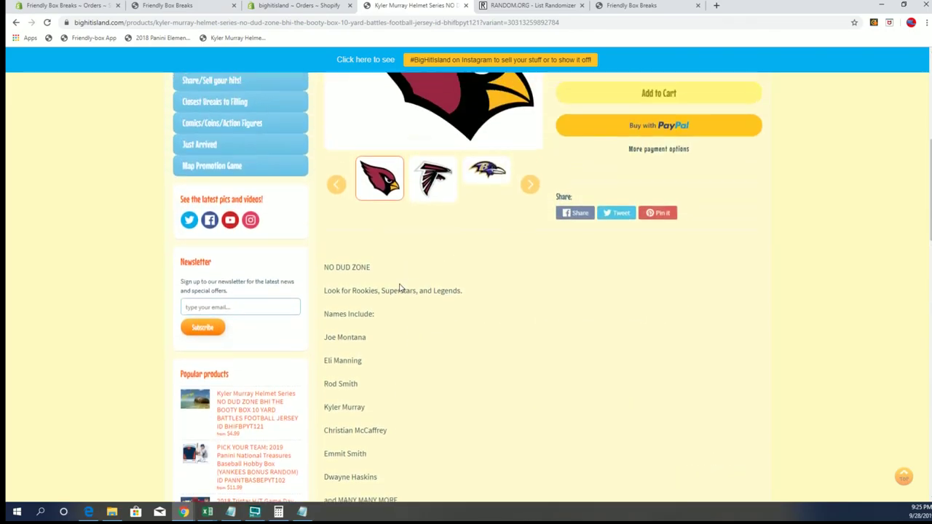
scroll(399, 288, "up", 2)
scroll(399, 291, "down", 3)
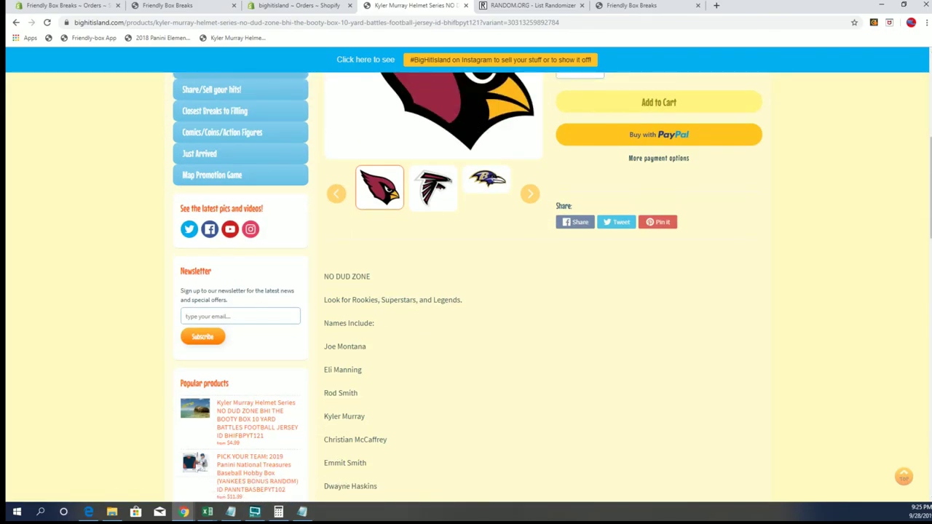